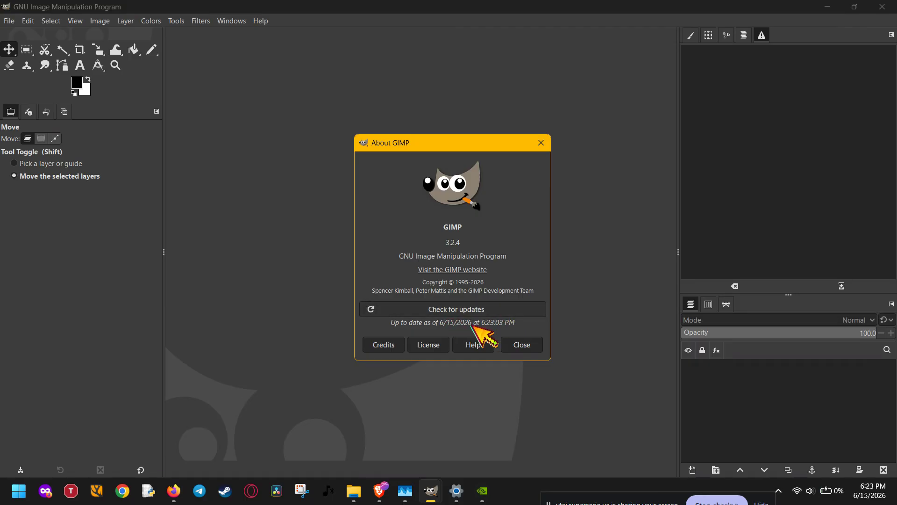
# Close the About dialog, switch to Task Manager, and search for "gimp" to view the actions available for the GNU Image Manipulation Program process.
pyautogui.click(535, 345)
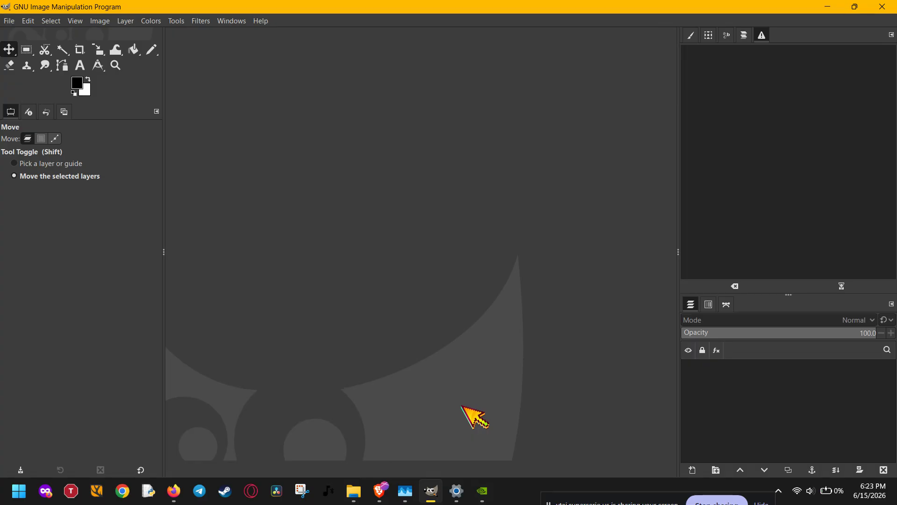
pyautogui.moveTo(412, 477)
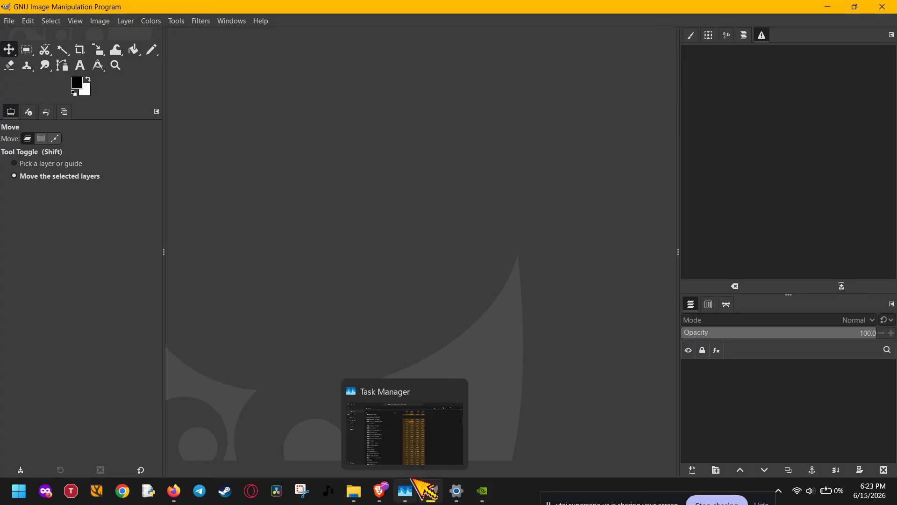
pyautogui.click(412, 479)
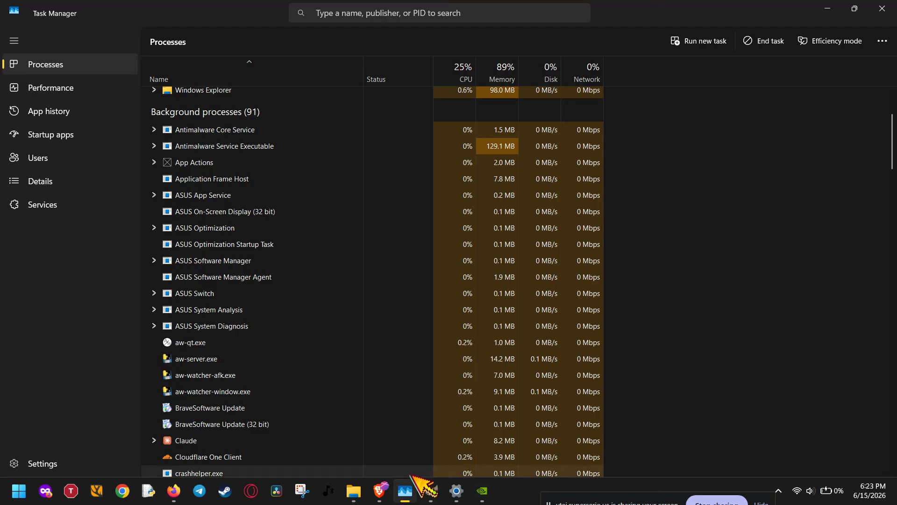
pyautogui.scroll(3, 400, 441)
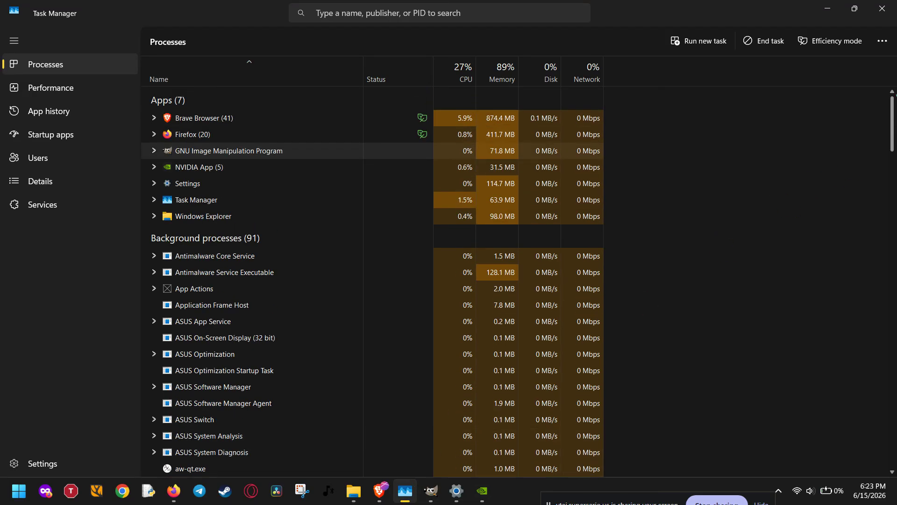
pyautogui.click(372, 15)
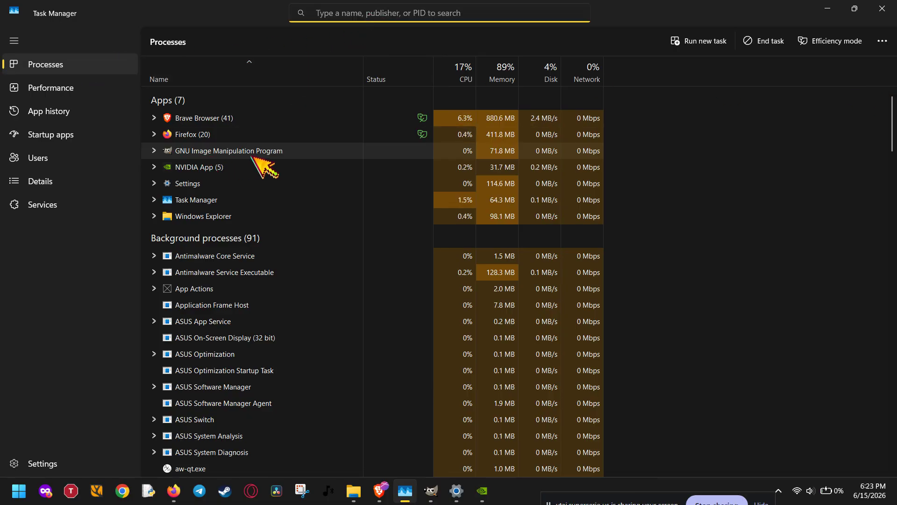
pyautogui.write('gimp')
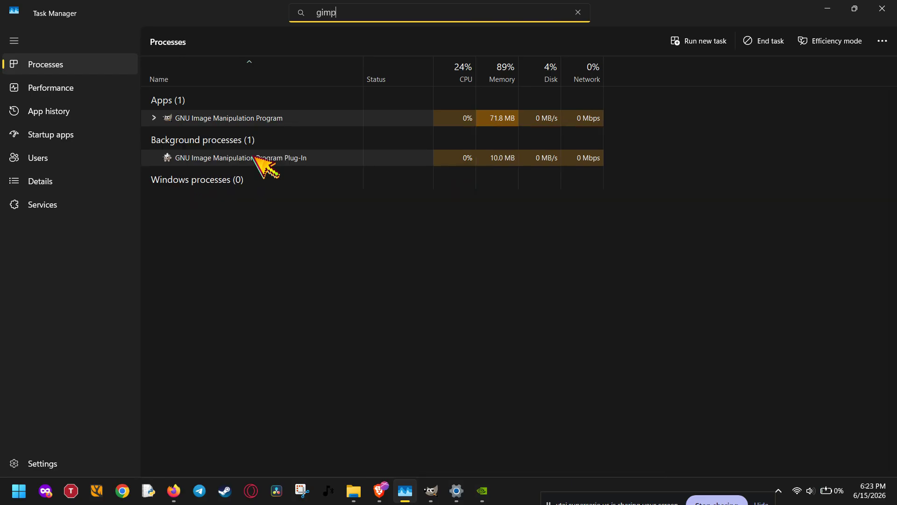
pyautogui.rightClick(260, 117)
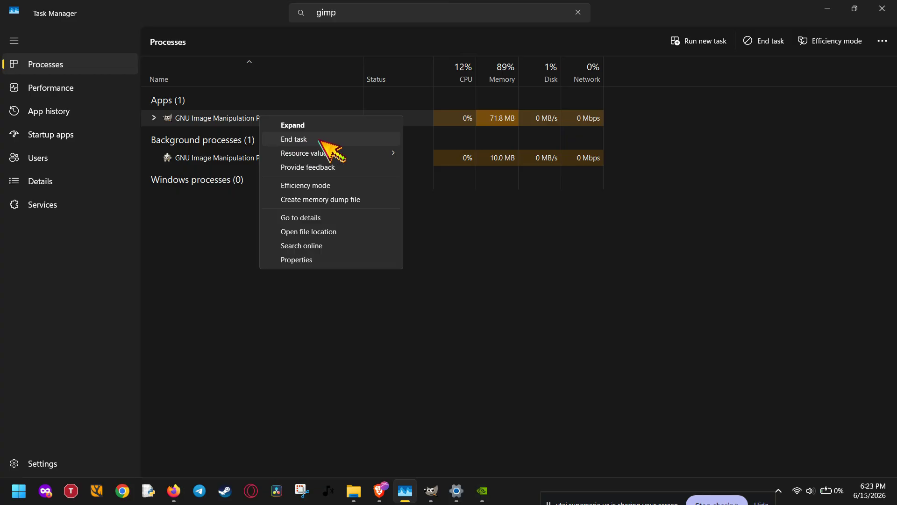
pyautogui.click(432, 232)
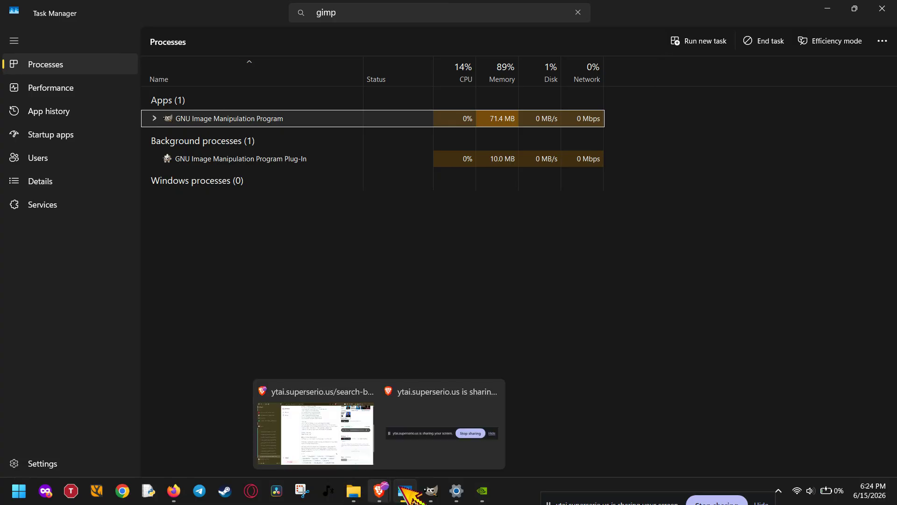
# Switch to File Explorer and select the gimp-2.10.36-setup.exe installer in Downloads.
pyautogui.click(428, 490)
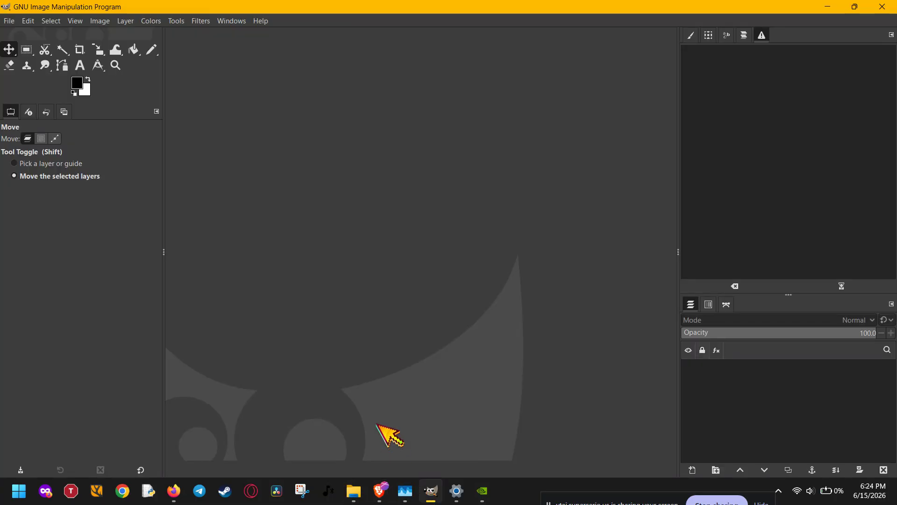
pyautogui.click(353, 489)
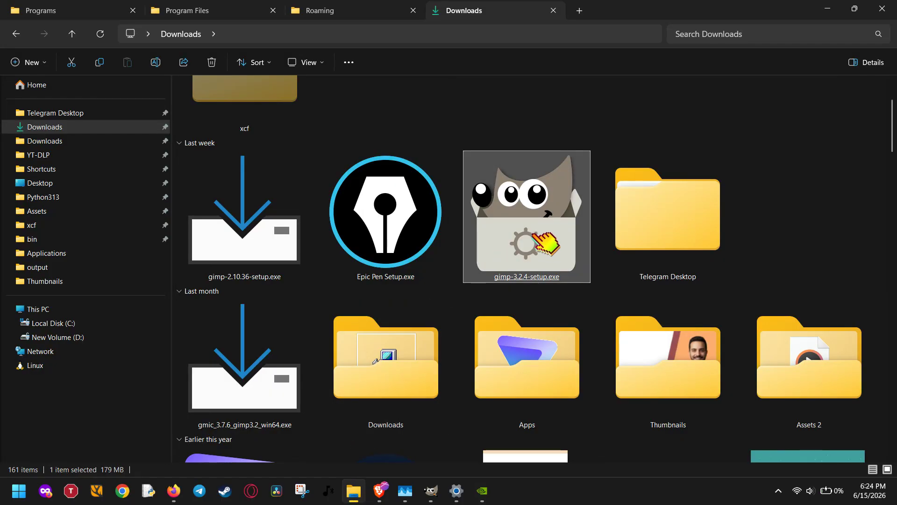
pyautogui.click(189, 236)
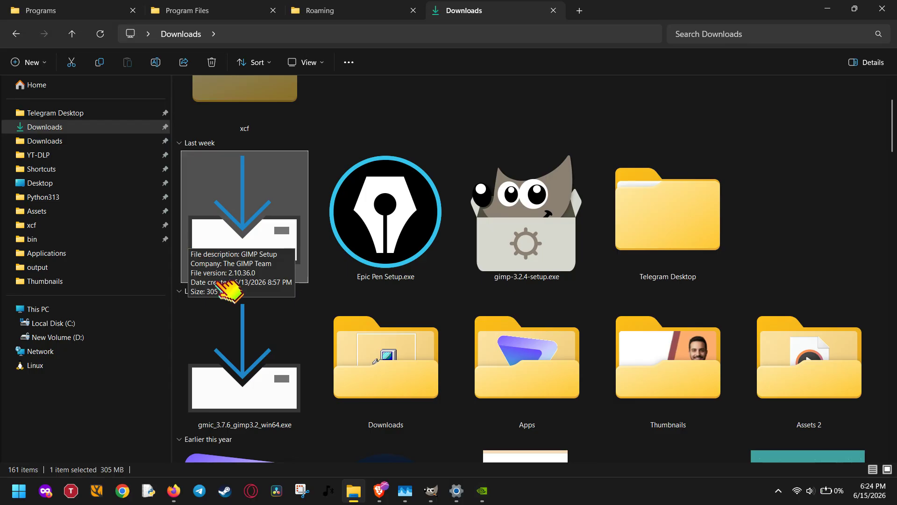
# Switch to the Installed apps page in Settings and try a Windows search for "apps".
pyautogui.click(457, 490)
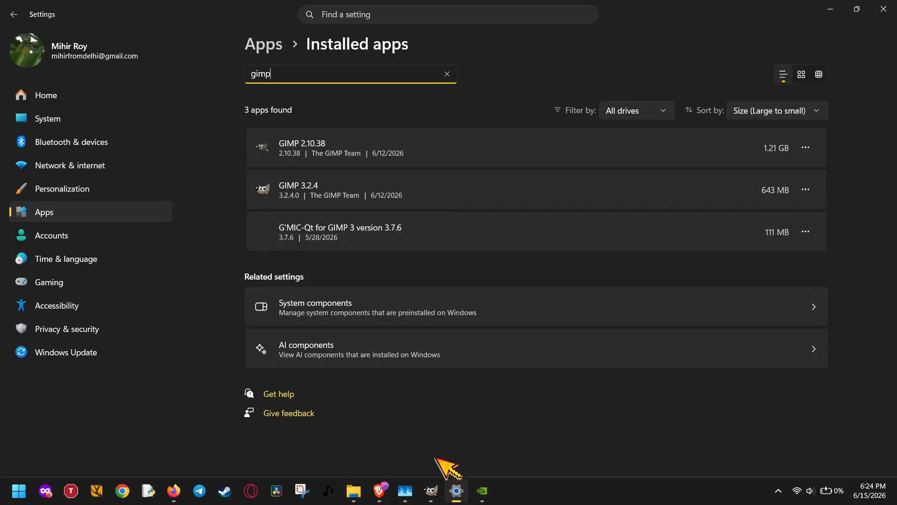
pyautogui.click(19, 491)
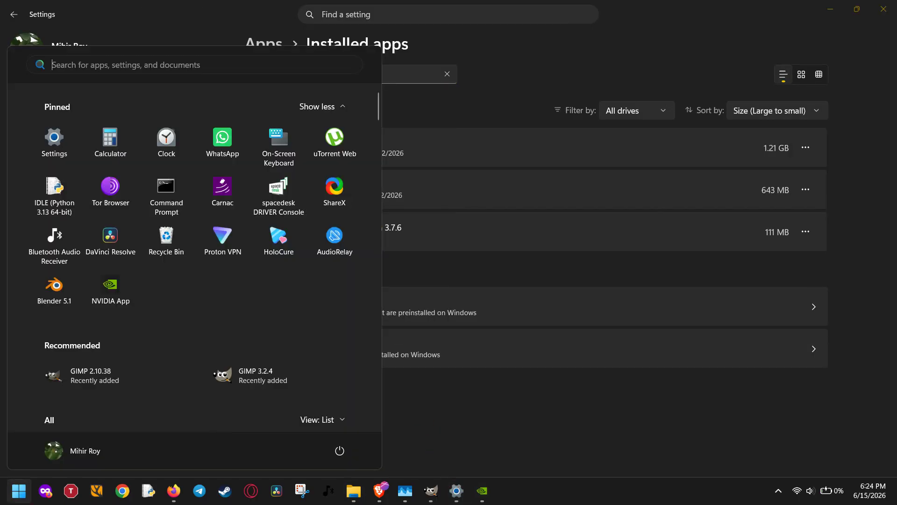
pyautogui.write('apps')
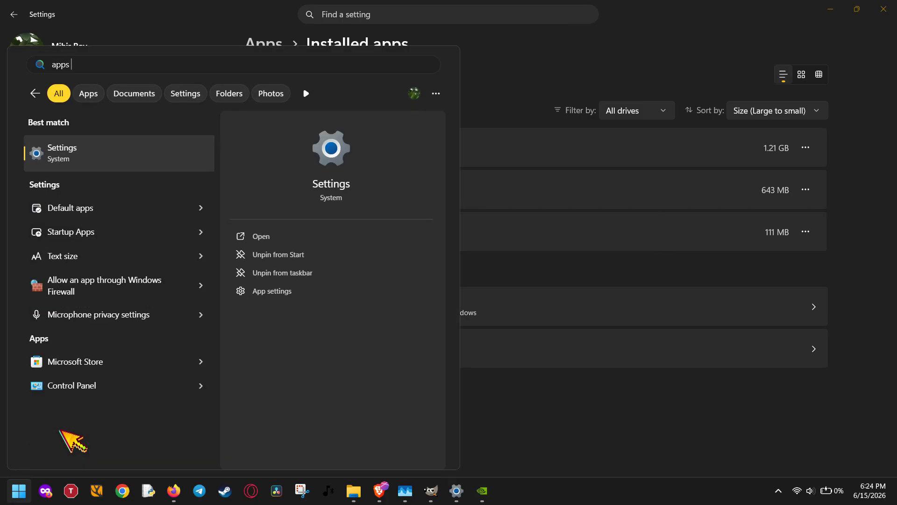
pyautogui.press('Escape')
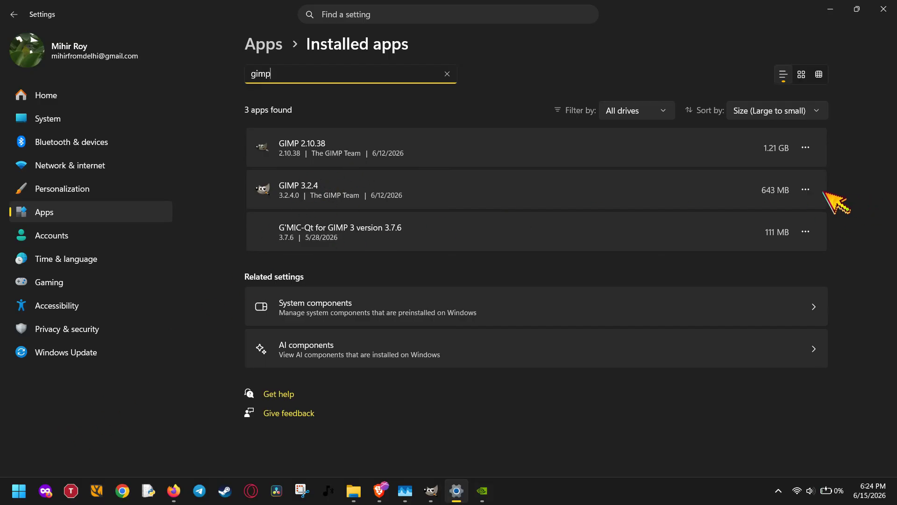
# View the uninstall options for GIMP 3.2.4, GIMP 2.10.38 and G'MIC-Qt for GIMP 3 in the installed apps list.
pyautogui.click(806, 190)
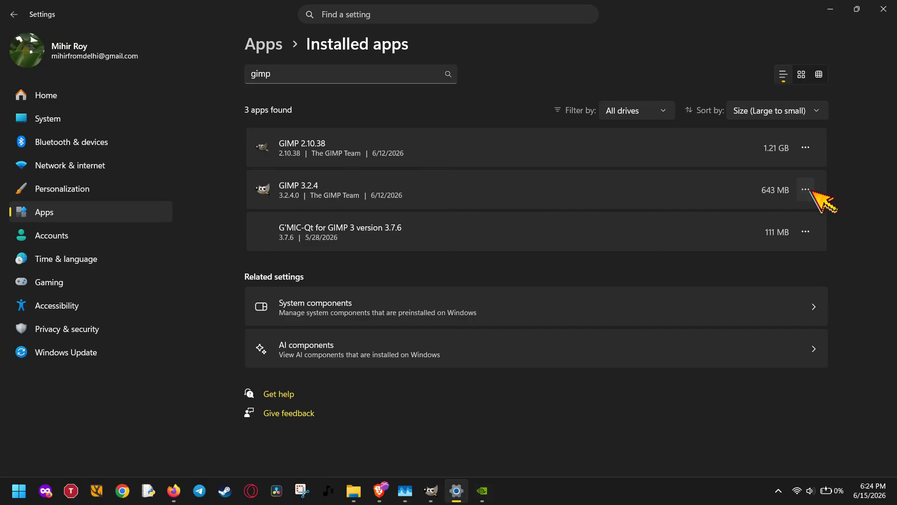
pyautogui.click(805, 147)
pyautogui.click(805, 147)
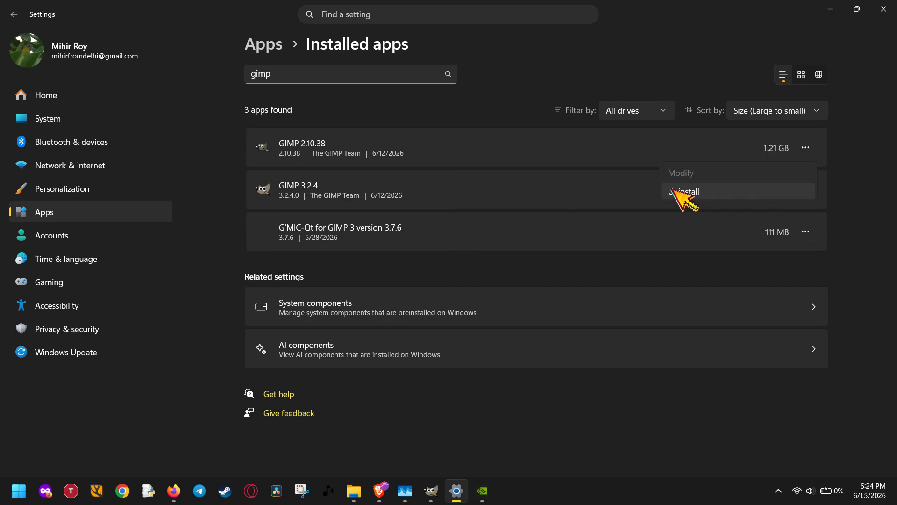
pyautogui.click(806, 232)
pyautogui.click(806, 232)
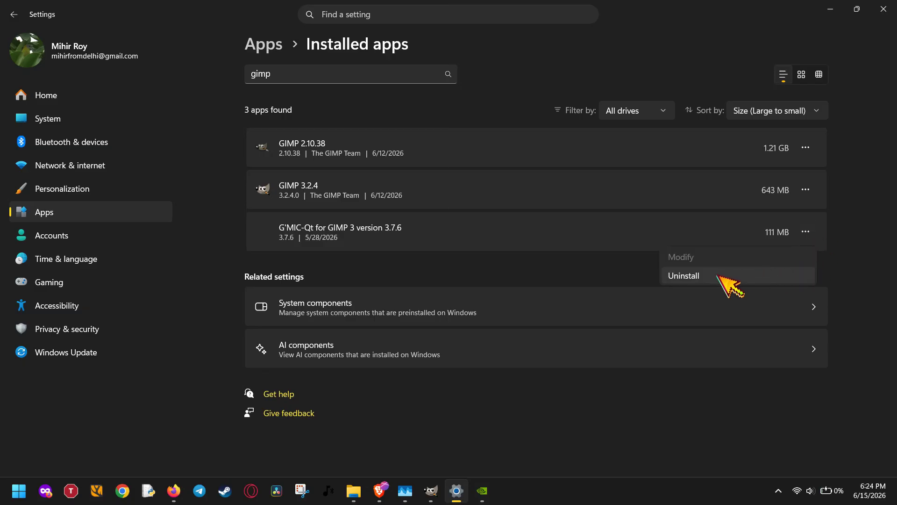
pyautogui.click(615, 278)
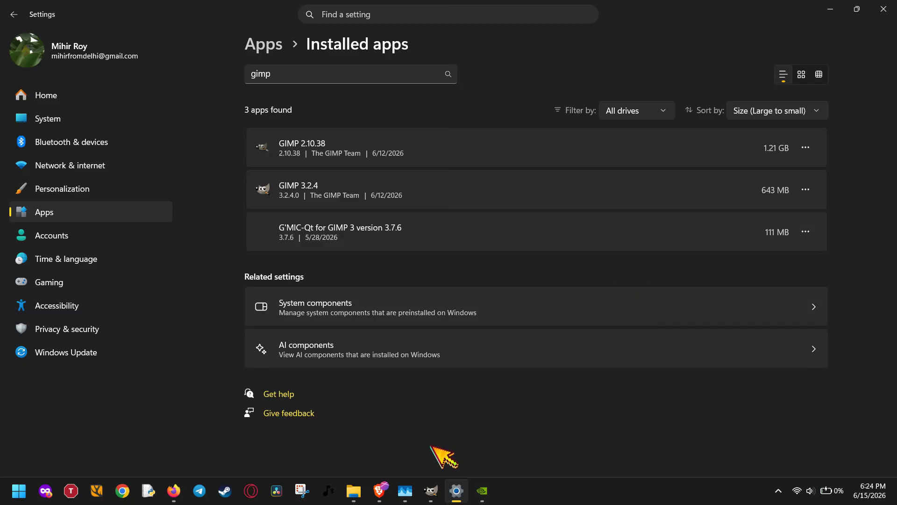
# Switch to File Explorer and check the C:\Program Files path and the GIMP 2 folder in it.
pyautogui.click(358, 489)
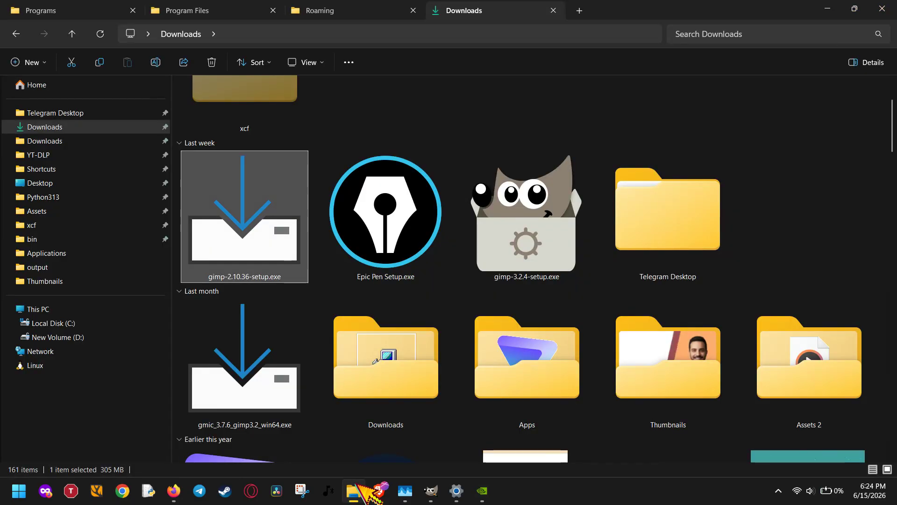
pyautogui.click(63, 11)
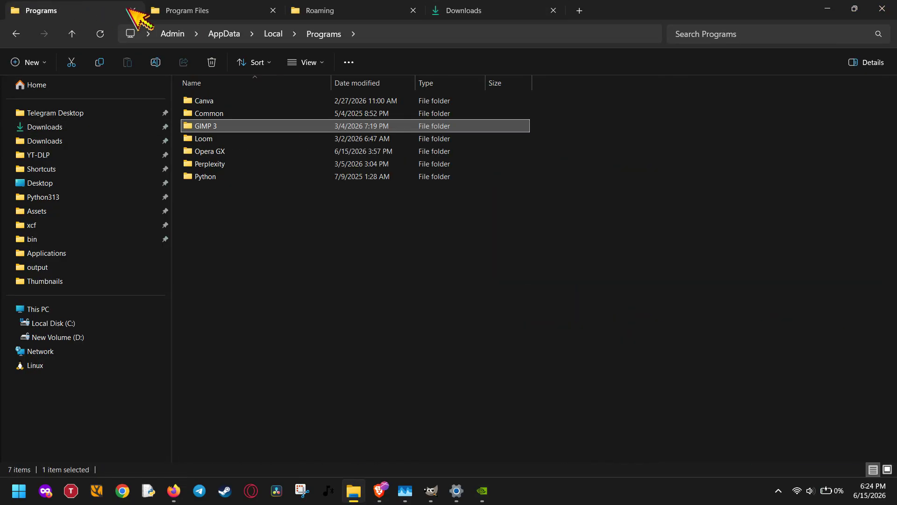
pyautogui.click(170, 10)
pyautogui.click(386, 35)
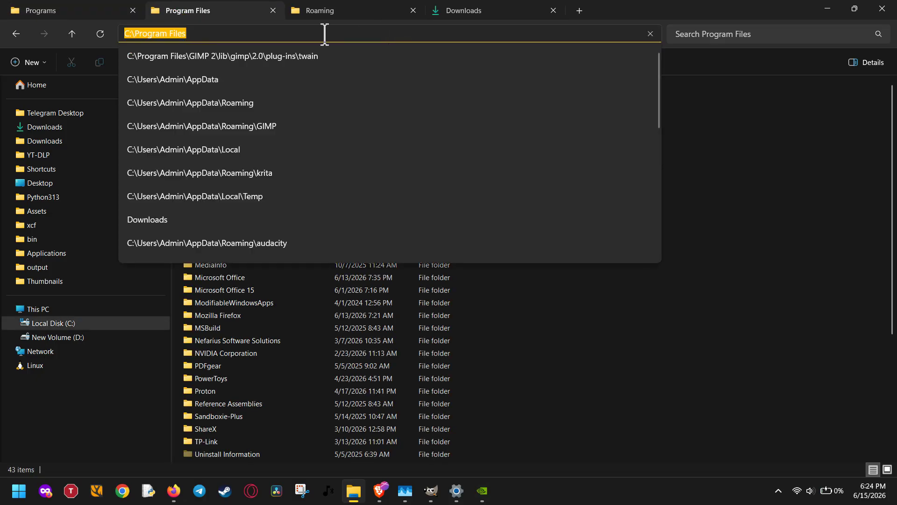
pyautogui.click(323, 34)
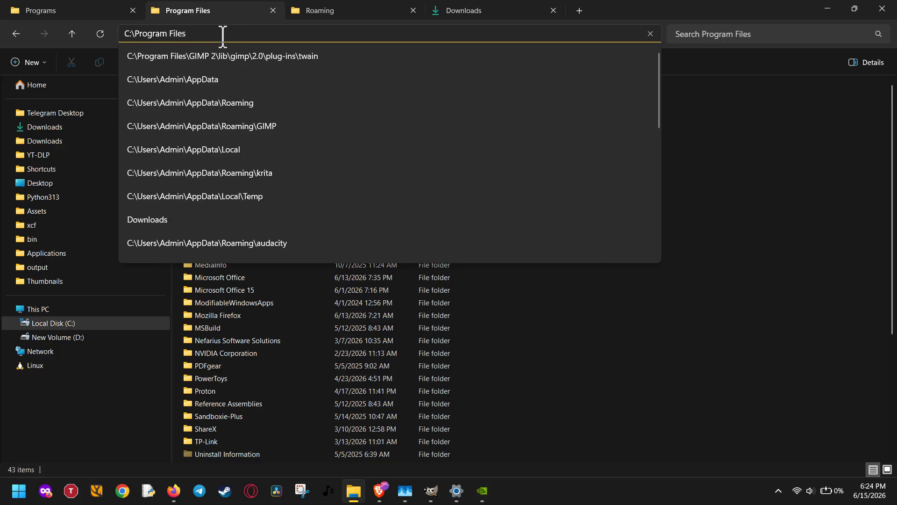
pyautogui.click(771, 180)
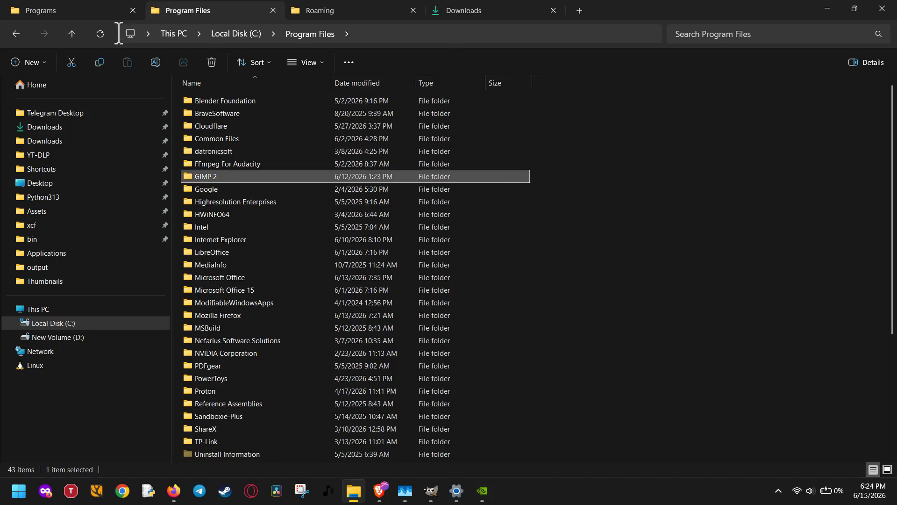
# Check the path C:\Users\Admin\AppData\Local\Programs and inspect the GIMP 3 folder's details.
pyautogui.click(118, 33)
pyautogui.click(93, 12)
pyautogui.click(391, 33)
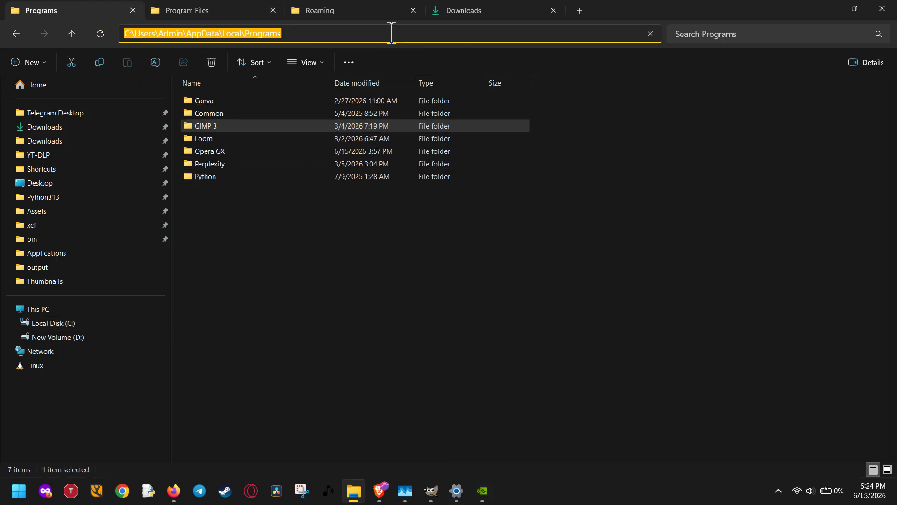
pyautogui.click(761, 140)
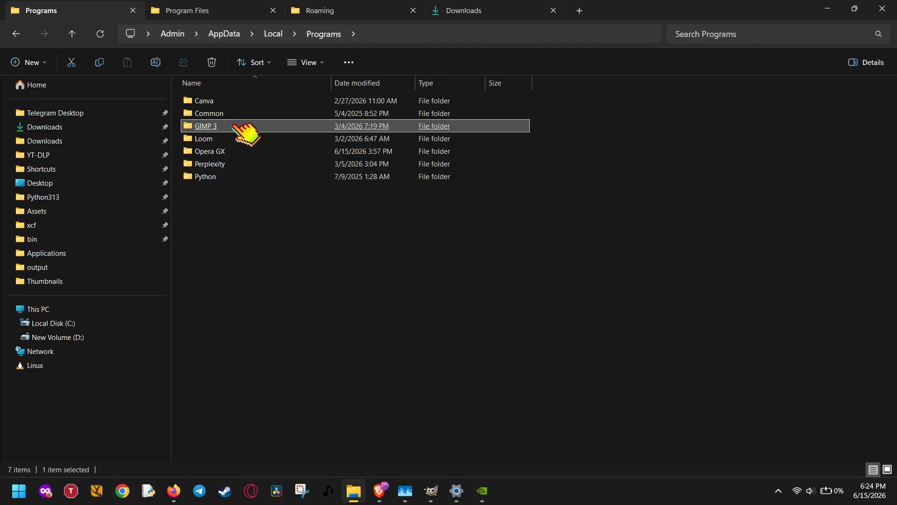
pyautogui.moveTo(238, 127)
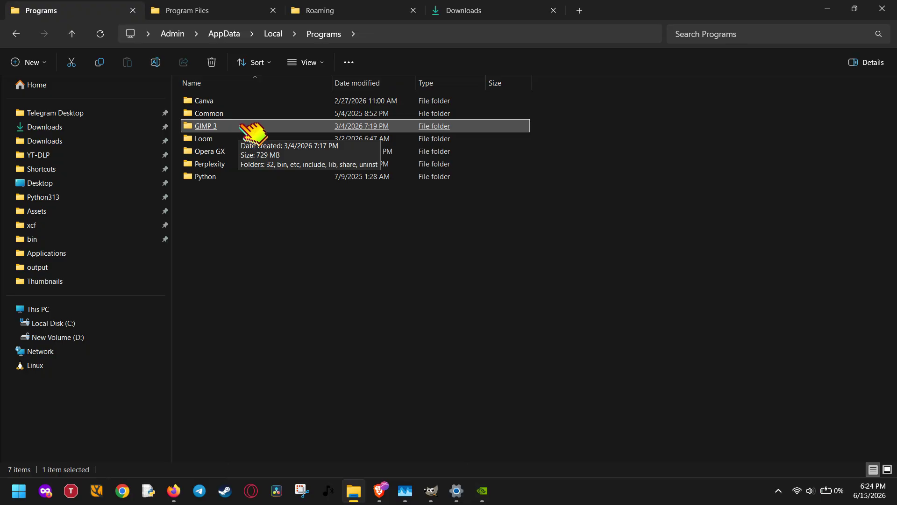
# Check the path C:\Users\Admin\AppData\Roaming and select the GIMP folder there.
pyautogui.click(342, 11)
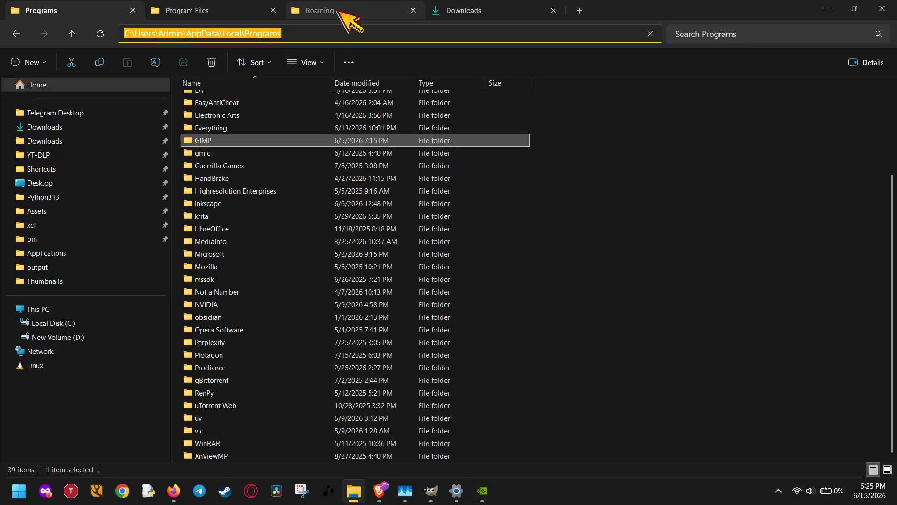
pyautogui.click(334, 31)
pyautogui.click(328, 30)
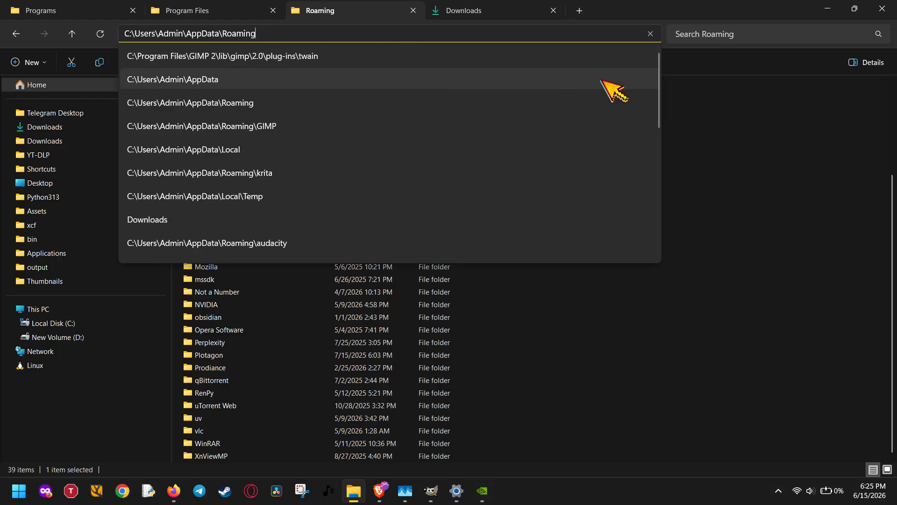
pyautogui.click(741, 114)
pyautogui.click(289, 142)
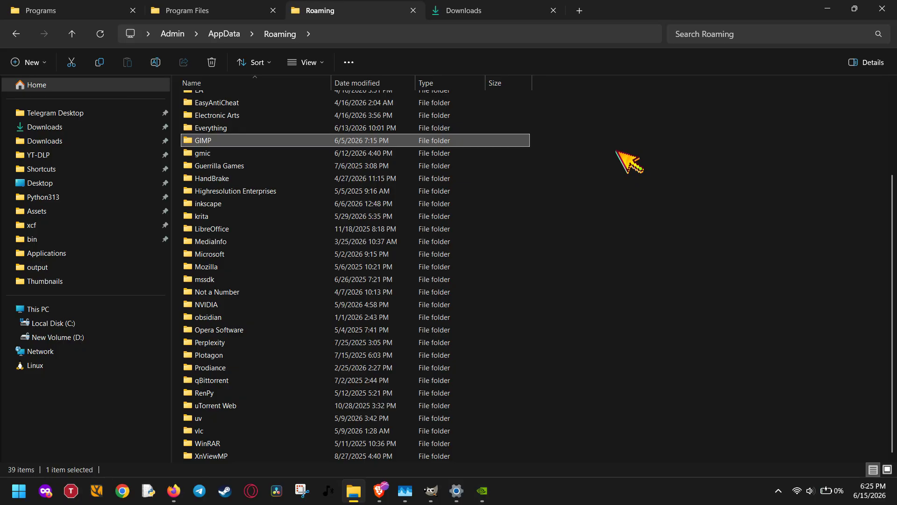
# Return to Downloads, select gimp-3.2.4-setup.exe, and view its available actions, including running it as administrator.
pyautogui.click(491, 19)
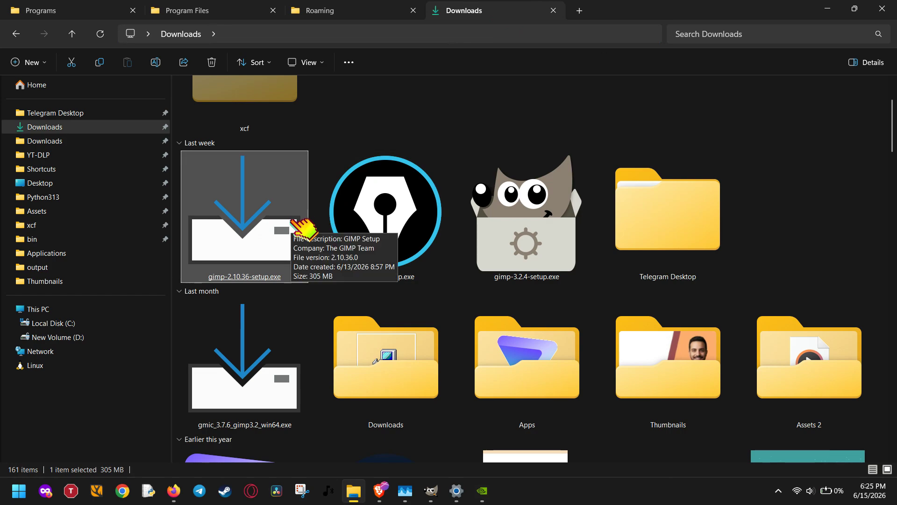
pyautogui.click(518, 258)
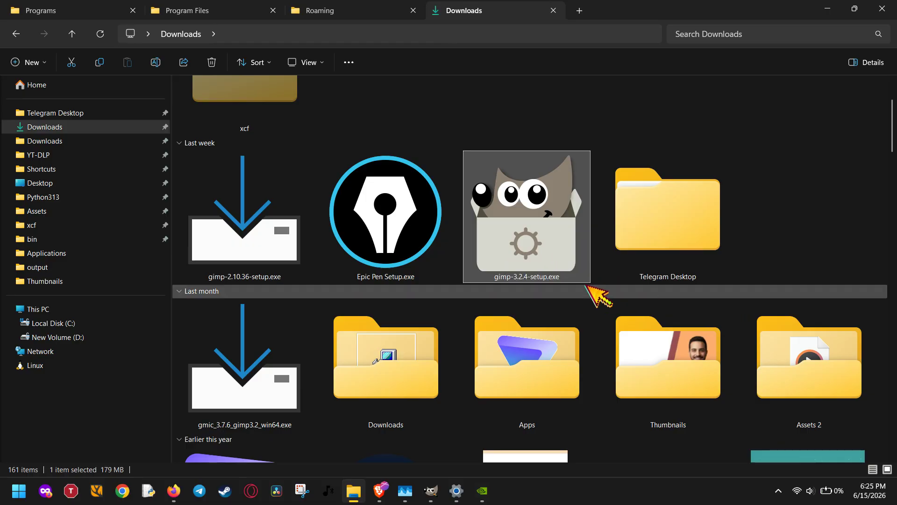
pyautogui.click(553, 277)
pyautogui.rightClick(553, 277)
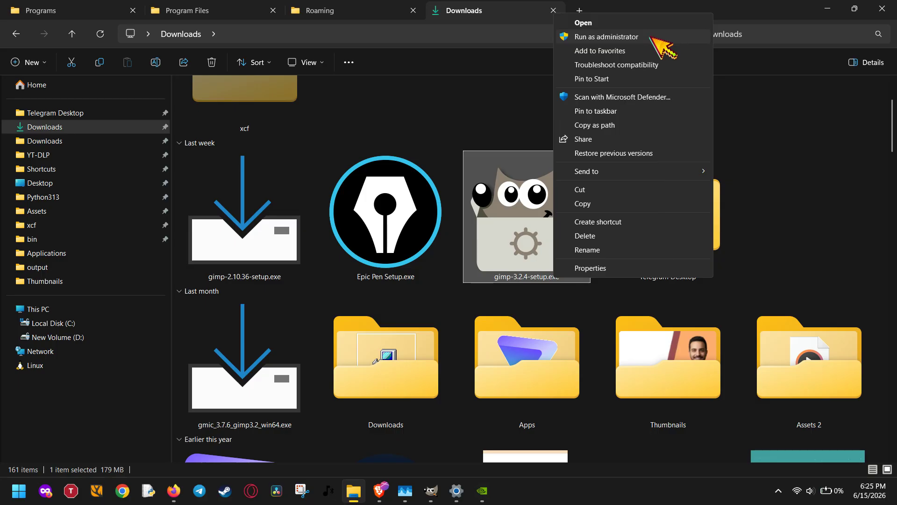
pyautogui.moveTo(608, 171)
pyautogui.click(811, 257)
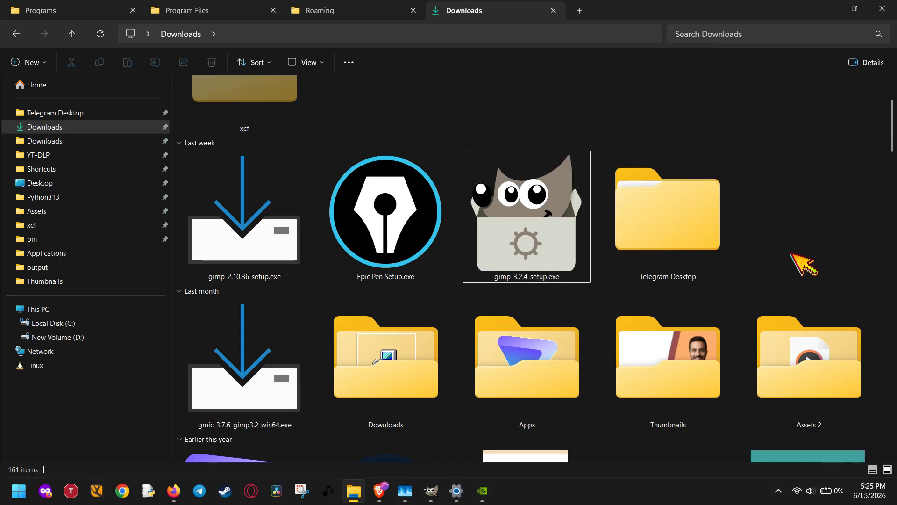
pyautogui.press('F11')
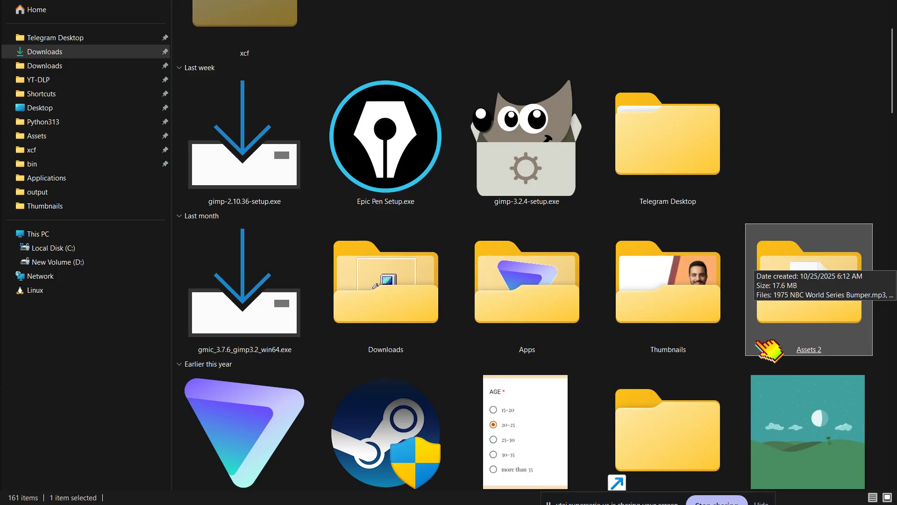
pyautogui.press('F11')
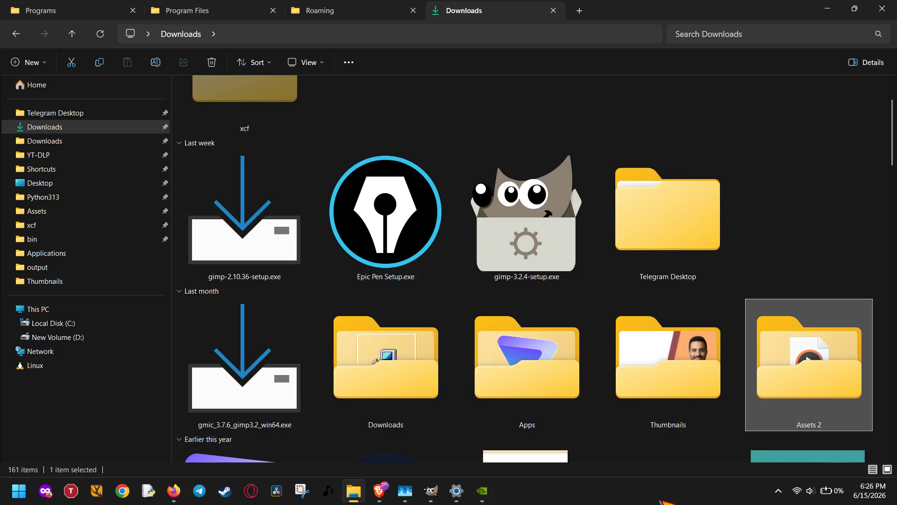
# Switch to GIMP and display its window full screen.
pyautogui.click(430, 496)
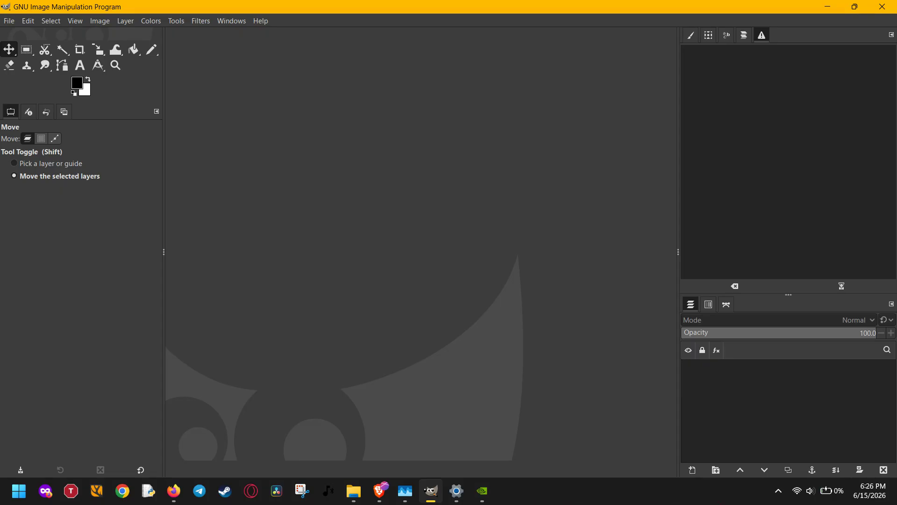
pyautogui.press('super+shift+s')
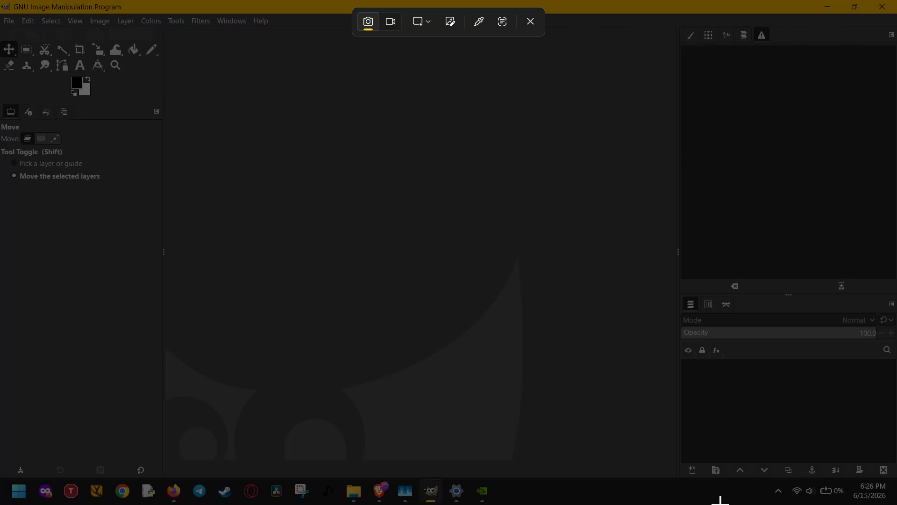
pyautogui.press('Escape')
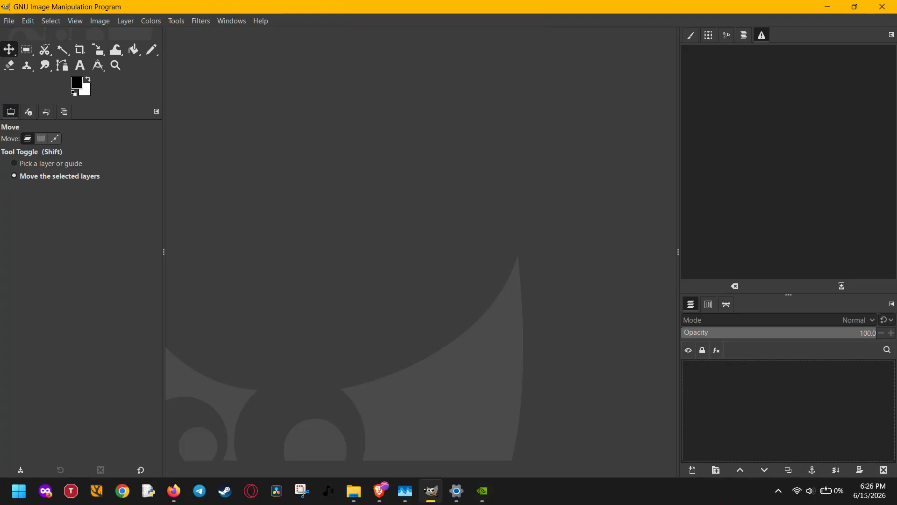
pyautogui.press('F11')
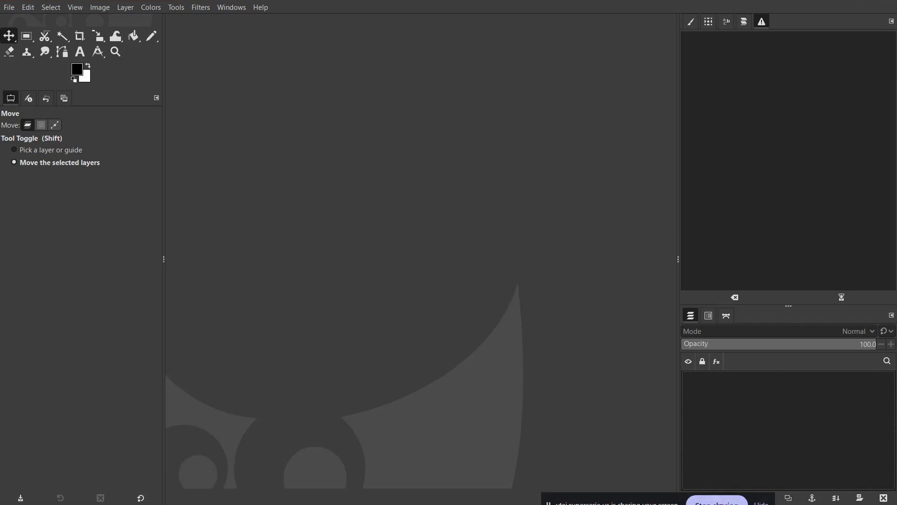